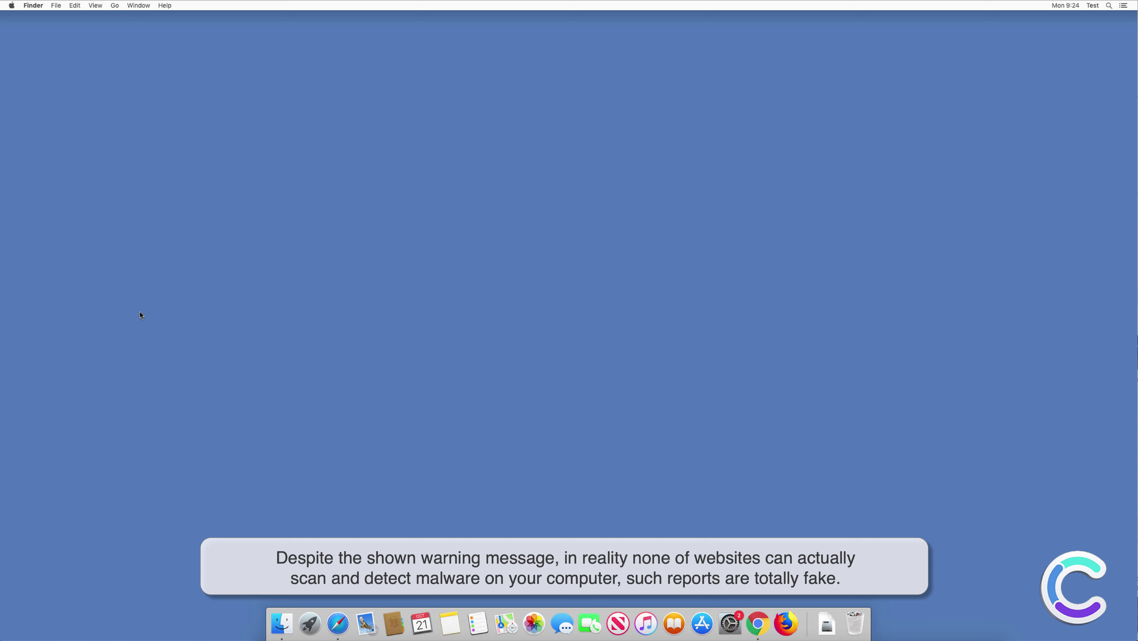
# Launch Safari from the Dock so applesupportofficial.com loads with its fake warning pop-up
pyautogui.click(337, 623)
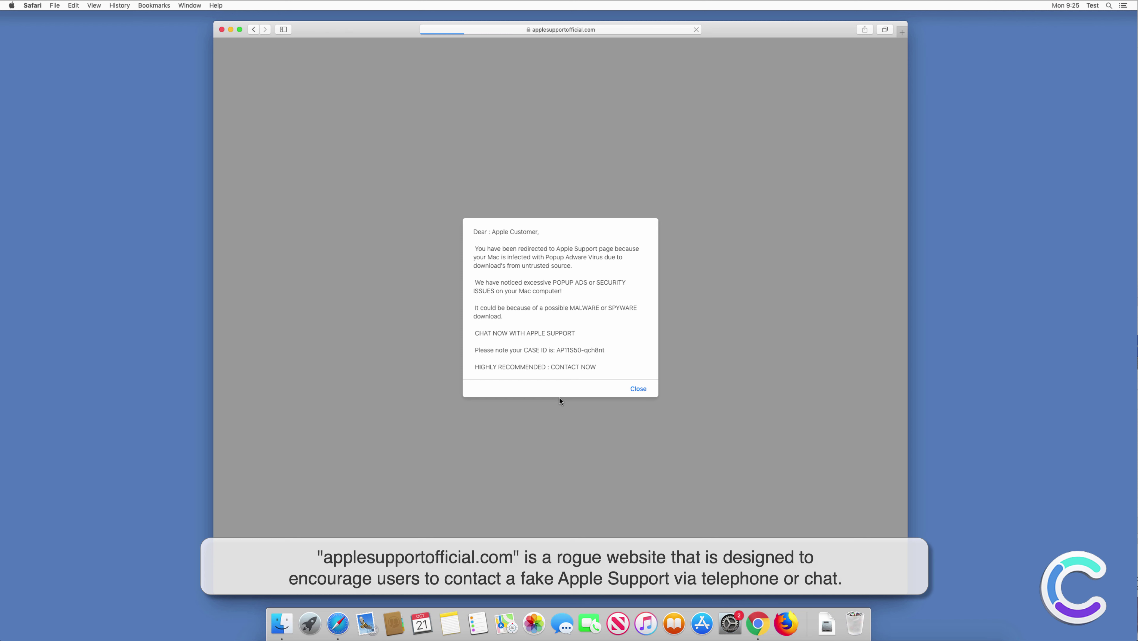
# Close the fake infection alert to reveal the 'Welcome To Apple Support' scam page
pyautogui.click(643, 389)
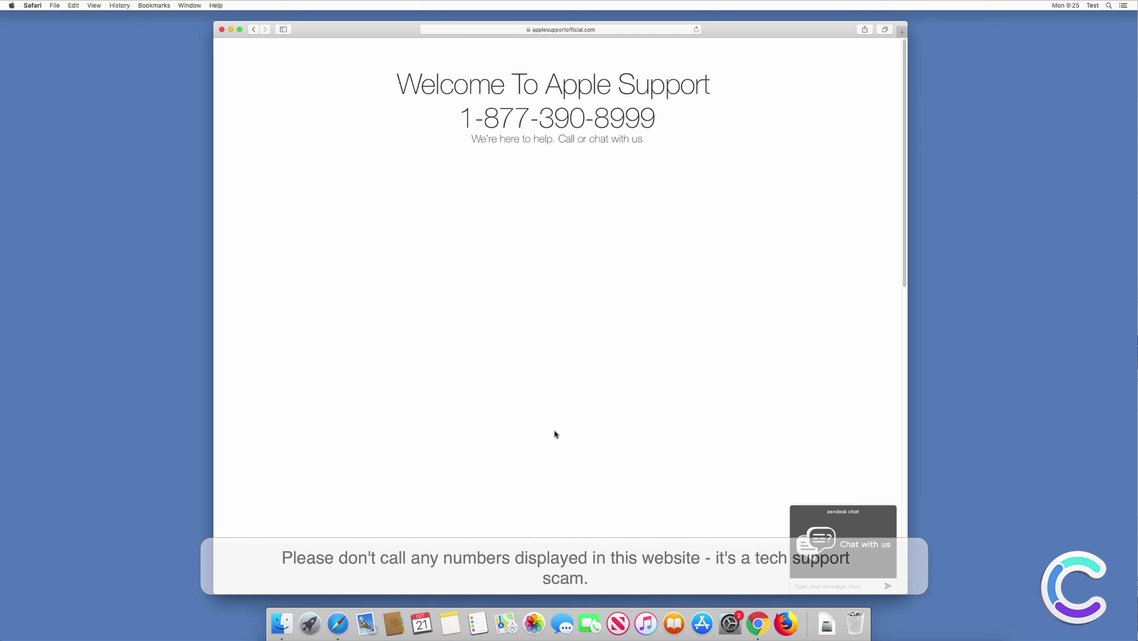
# Scroll the scam page, collapse the support chat widget, and highlight the 'Call or Chat With Us' line
pyautogui.scroll(-10, 518, 405)
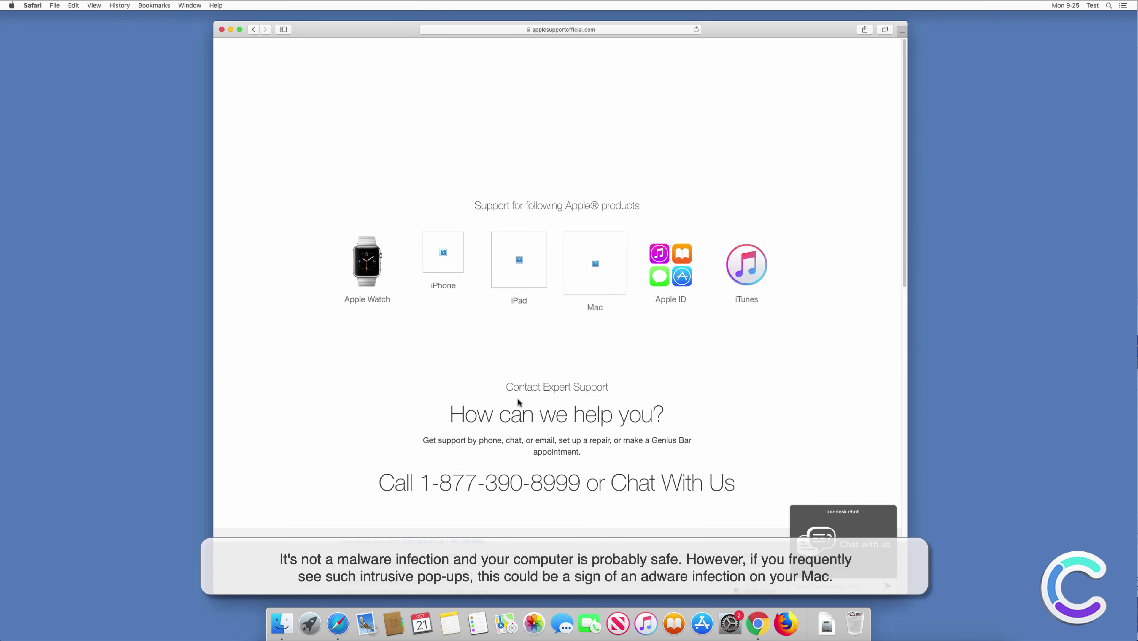
pyautogui.scroll(10, 375, 247)
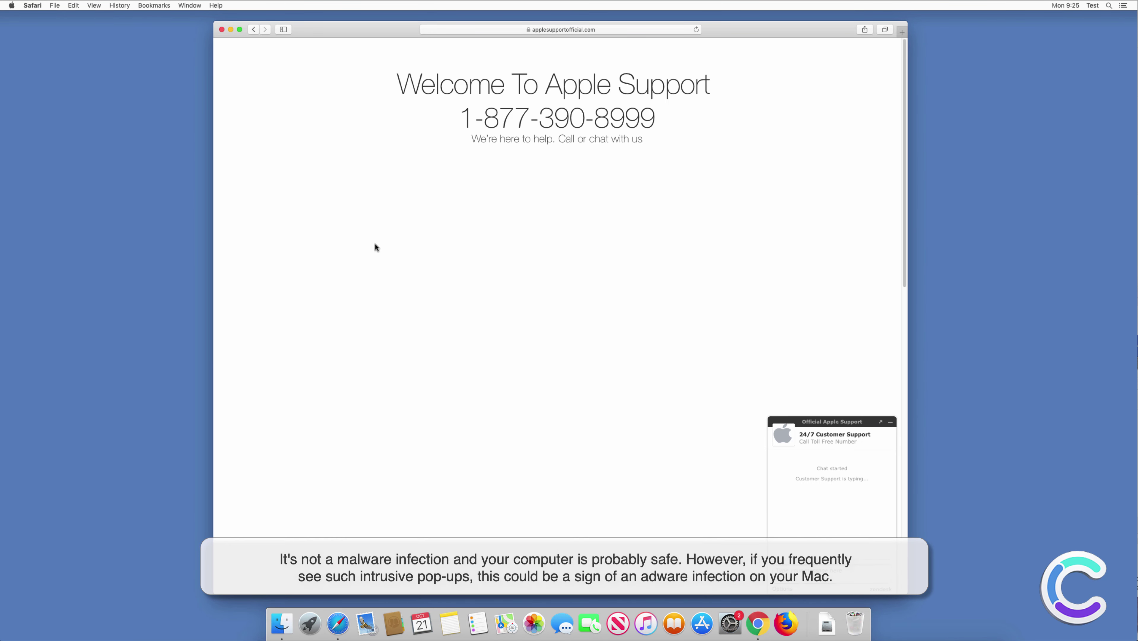
pyautogui.scroll(-5, 583, 224)
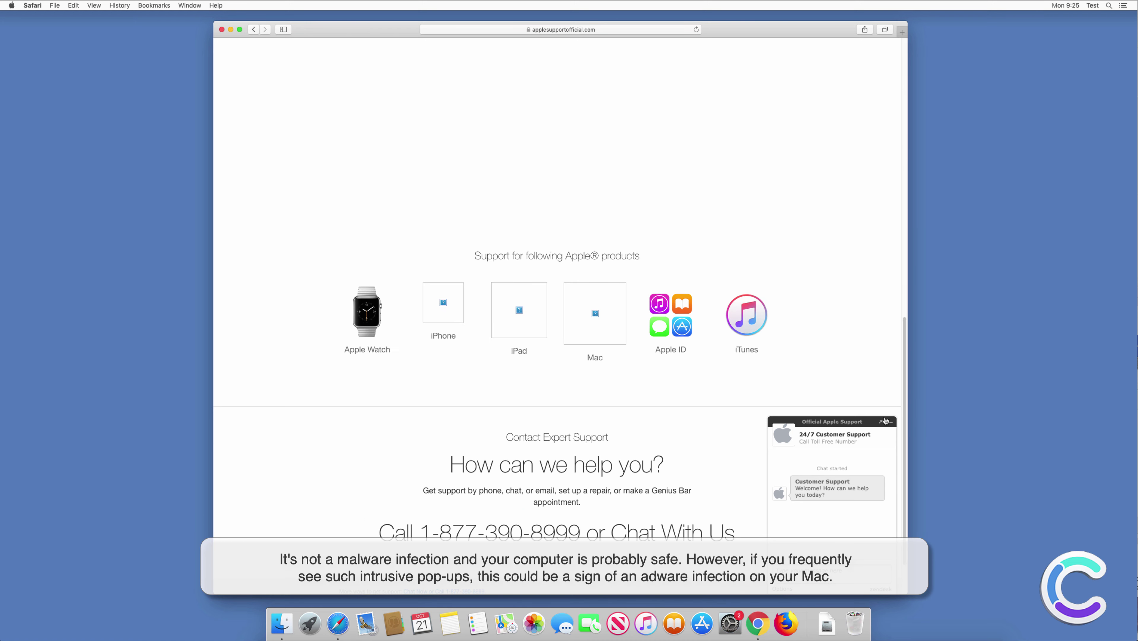
pyautogui.click(891, 424)
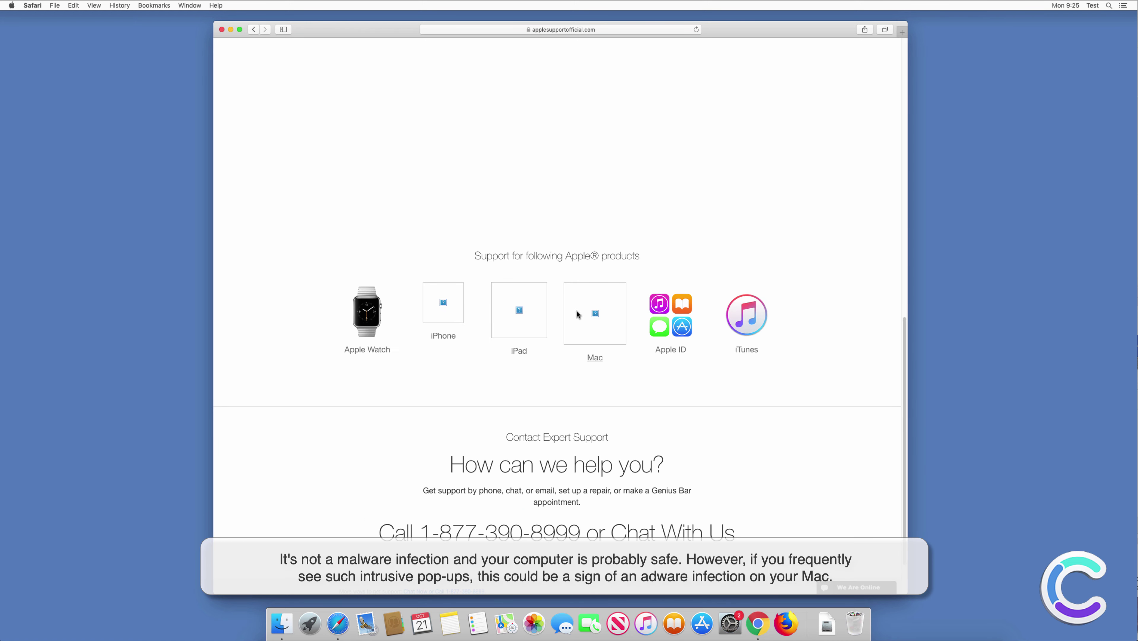
pyautogui.scroll(10, 584, 314)
pyautogui.scroll(-10, 559, 203)
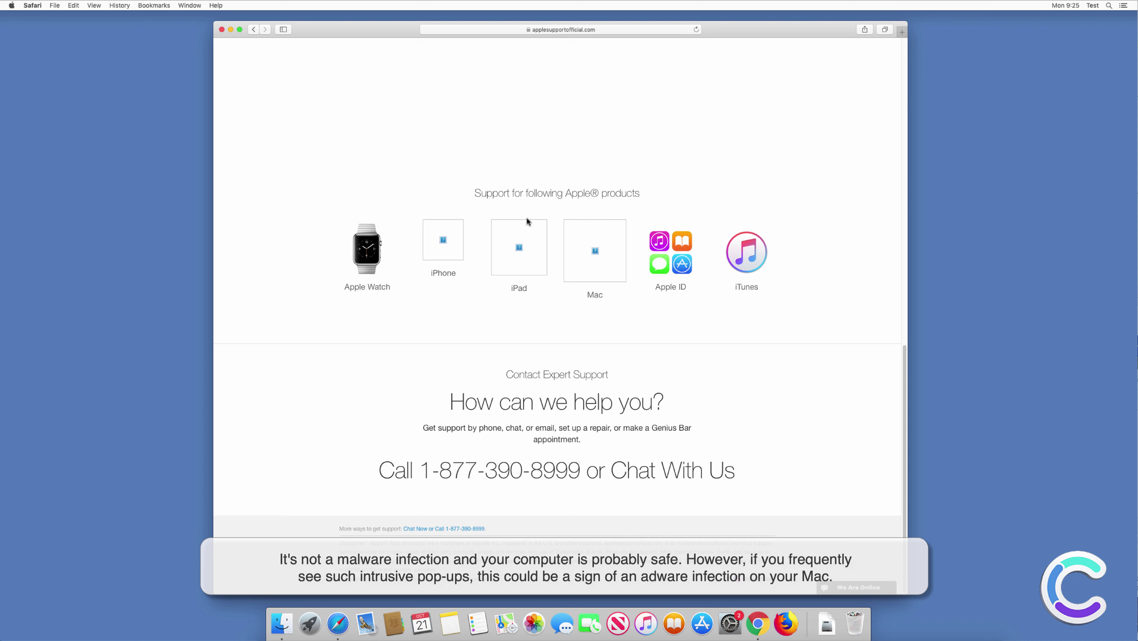
pyautogui.moveTo(453, 470); pyautogui.dragTo(564, 491)
pyautogui.click(456, 487)
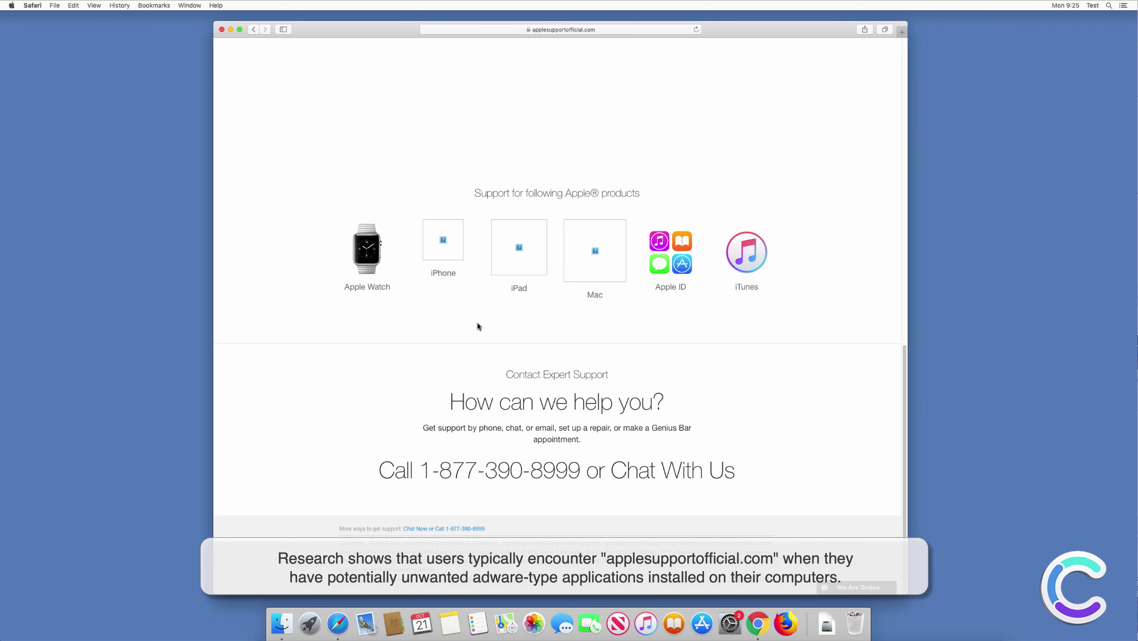
# Point out the fake support phone number, then reselect the 'Call or Chat With Us' line
pyautogui.scroll(10, 447, 342)
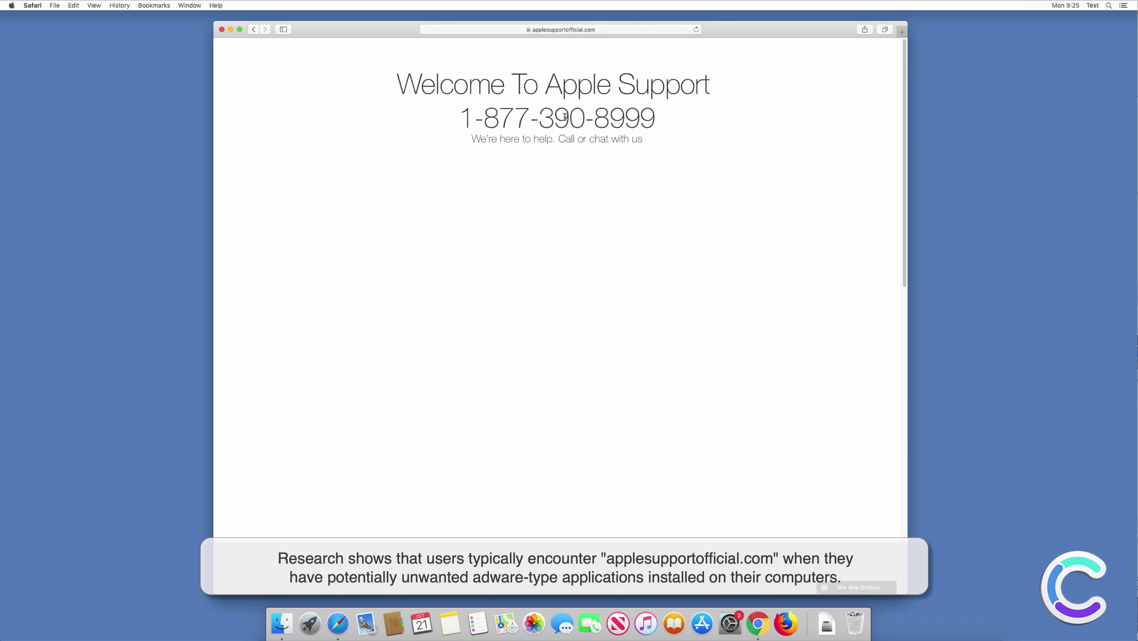
pyautogui.click(617, 117)
pyautogui.scroll(-10, 378, 245)
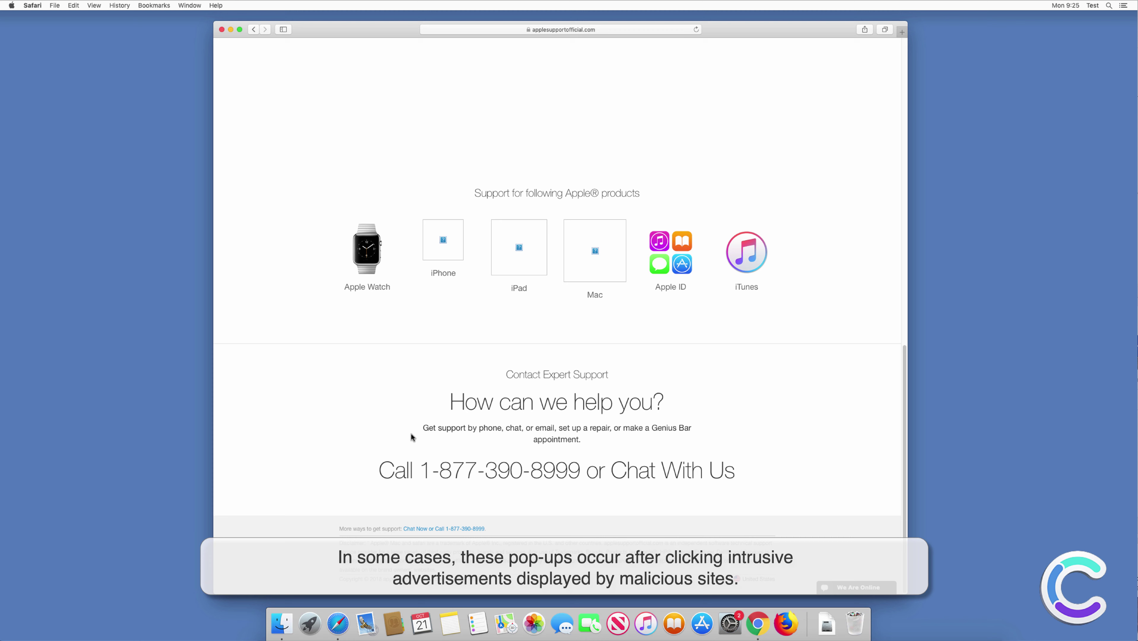
pyautogui.scroll(5, 347, 397)
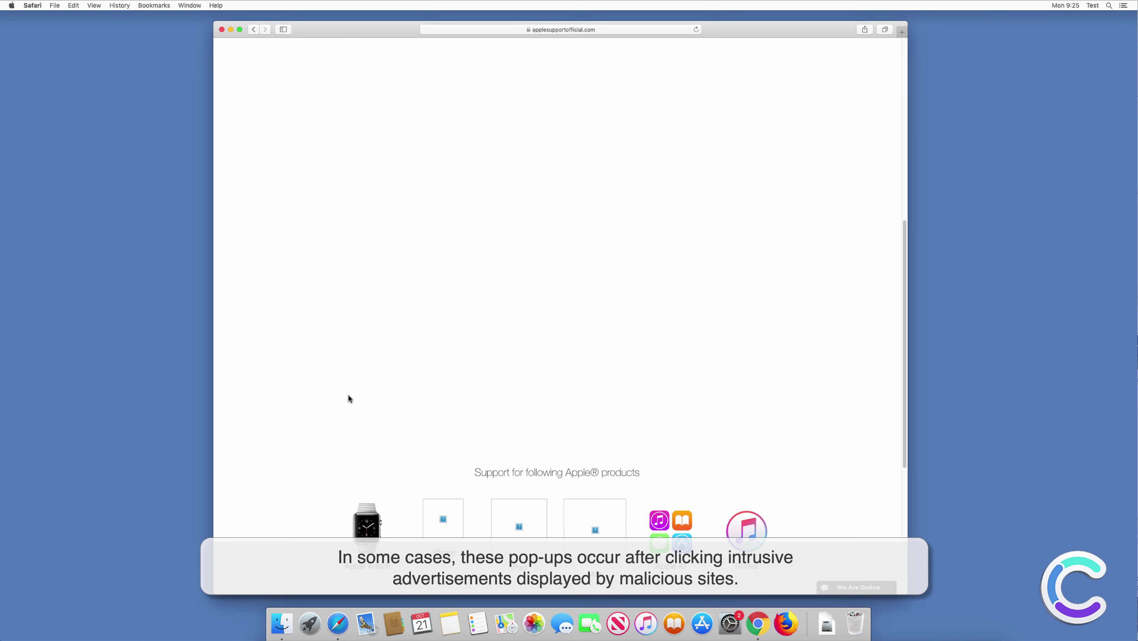
pyautogui.scroll(5, 348, 396)
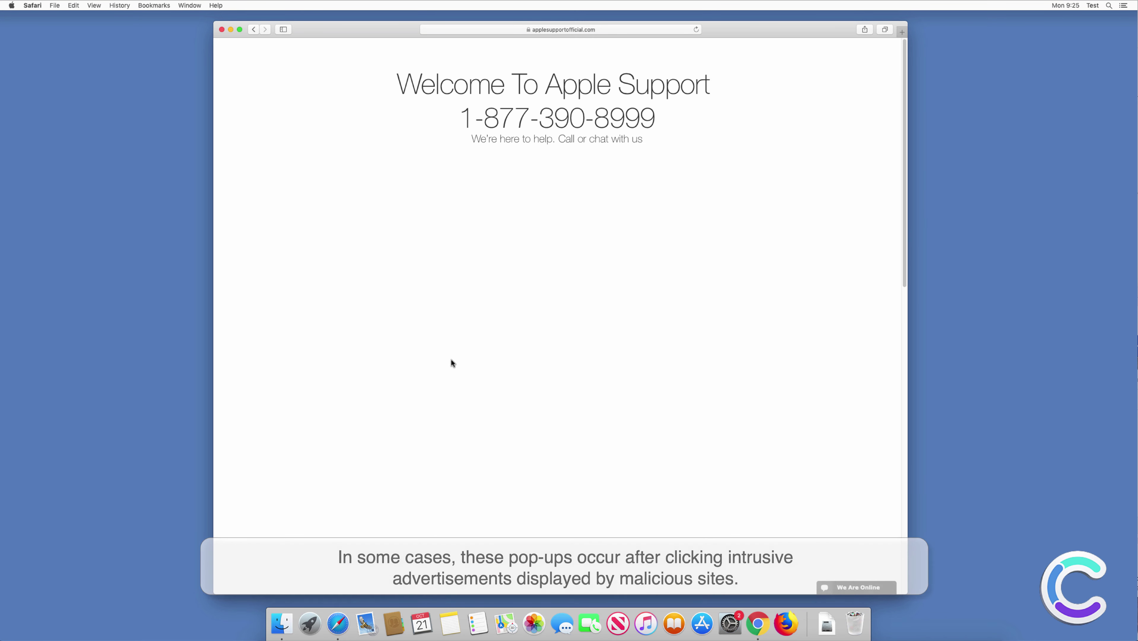
pyautogui.scroll(-3, 455, 347)
pyautogui.scroll(-5, 455, 348)
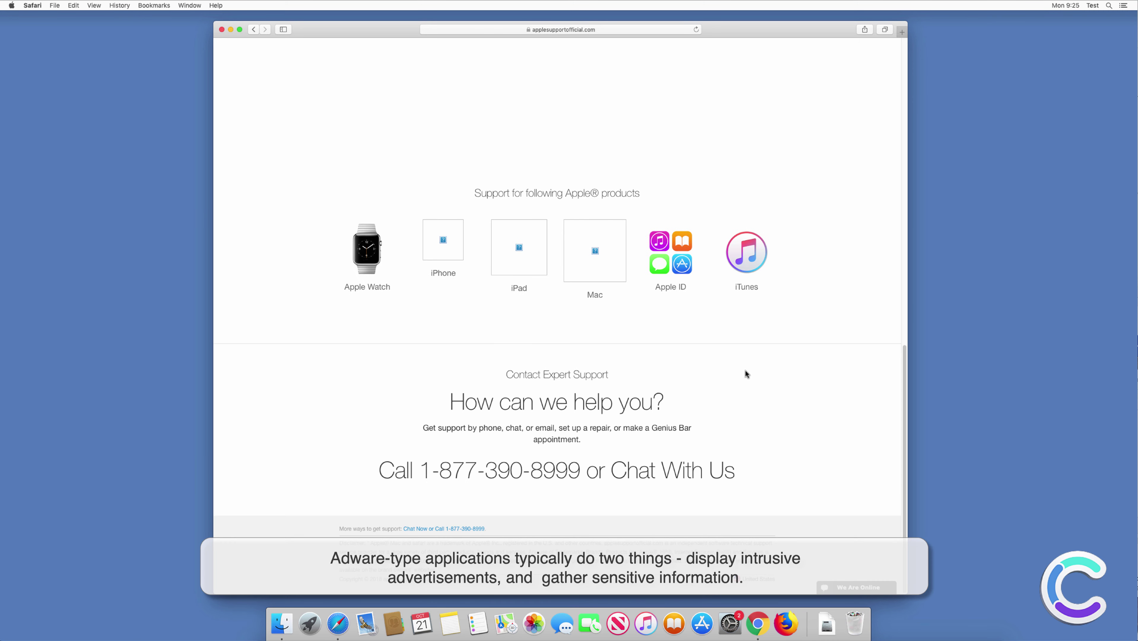
pyautogui.tripleClick(545, 469)
pyautogui.click(435, 442)
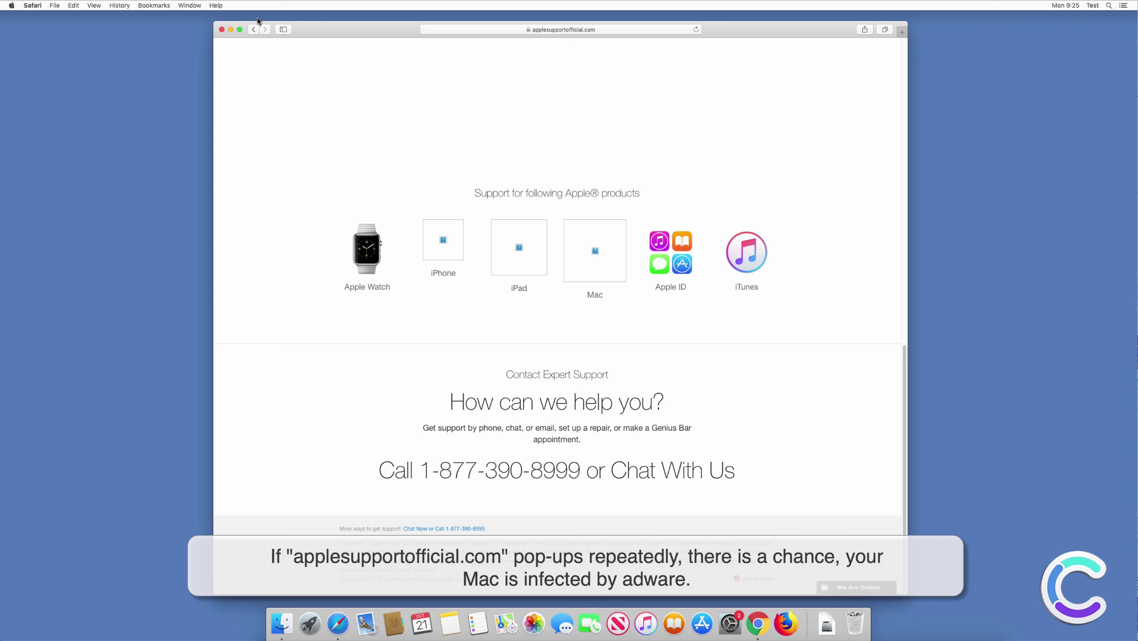
# Close the scam site's window and reopen Safari
pyautogui.click(221, 30)
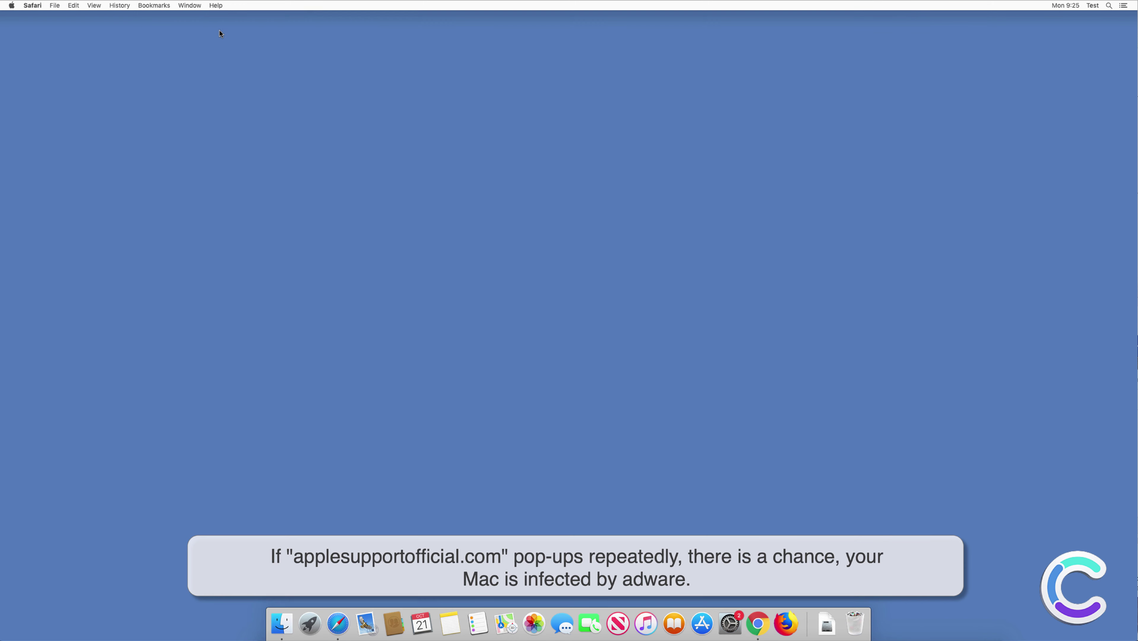
pyautogui.click(386, 128)
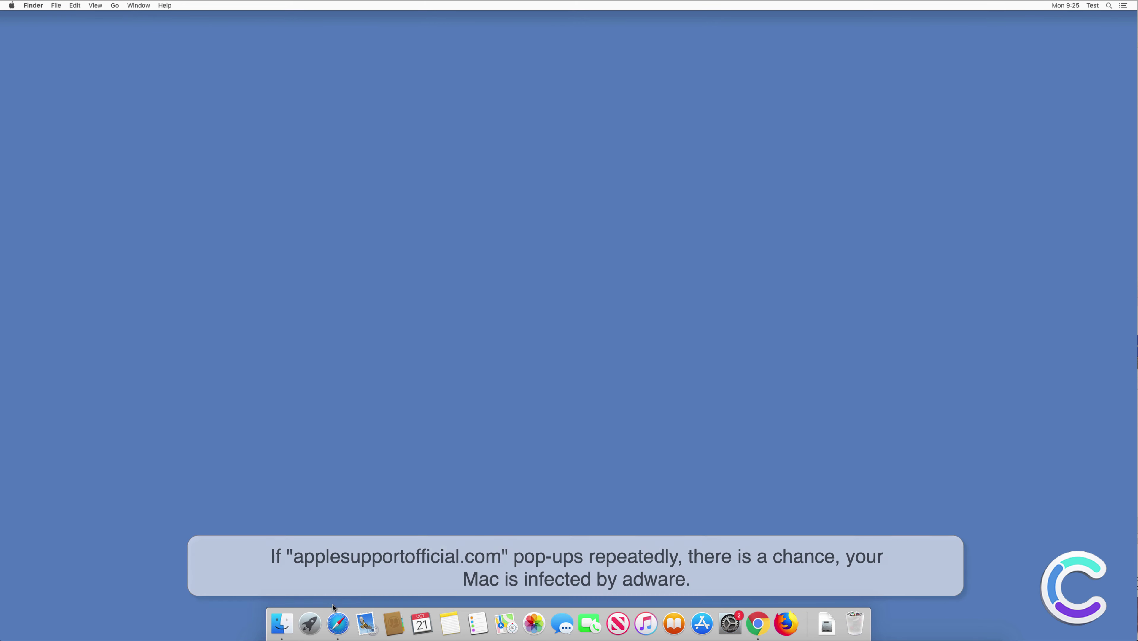
pyautogui.click(335, 615)
pyautogui.click(487, 28)
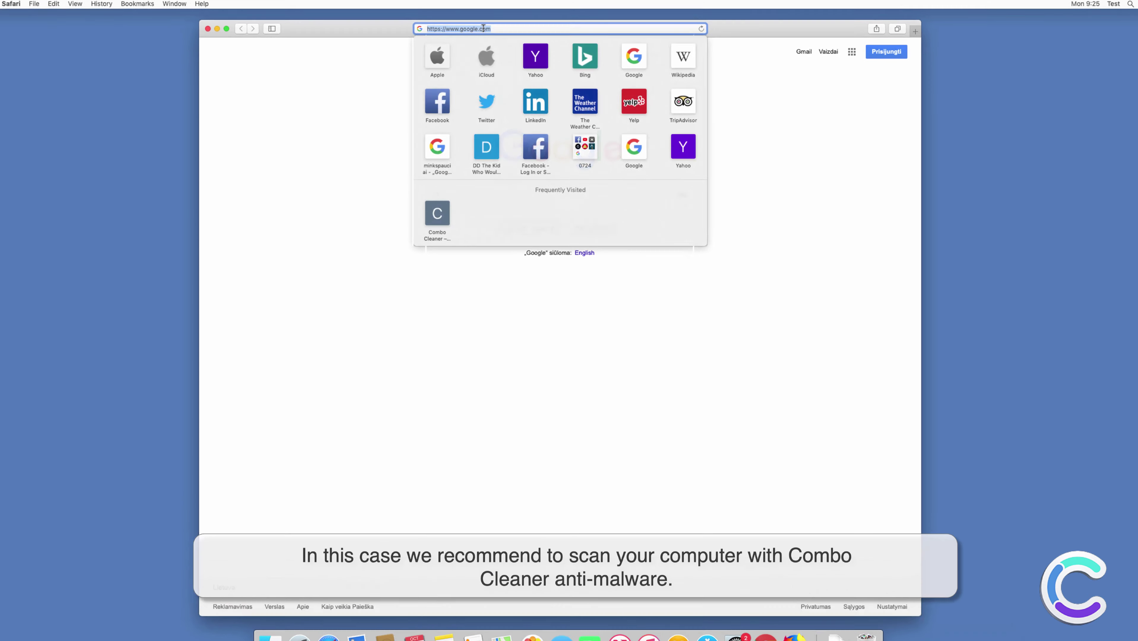
pyautogui.write('www')
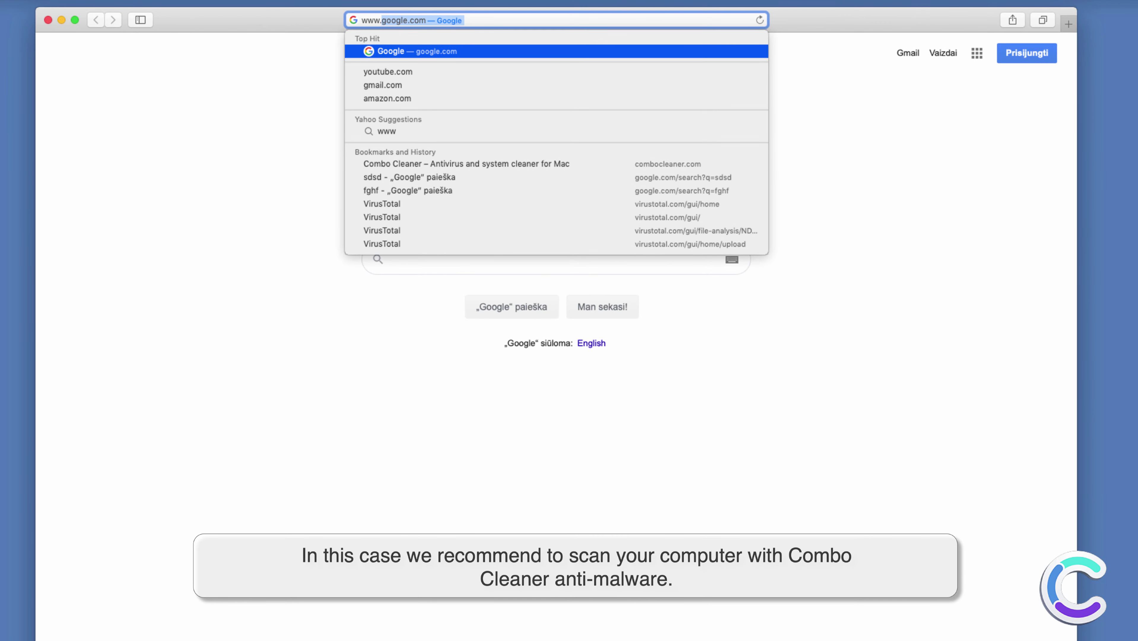
pyautogui.write('.comboclean')
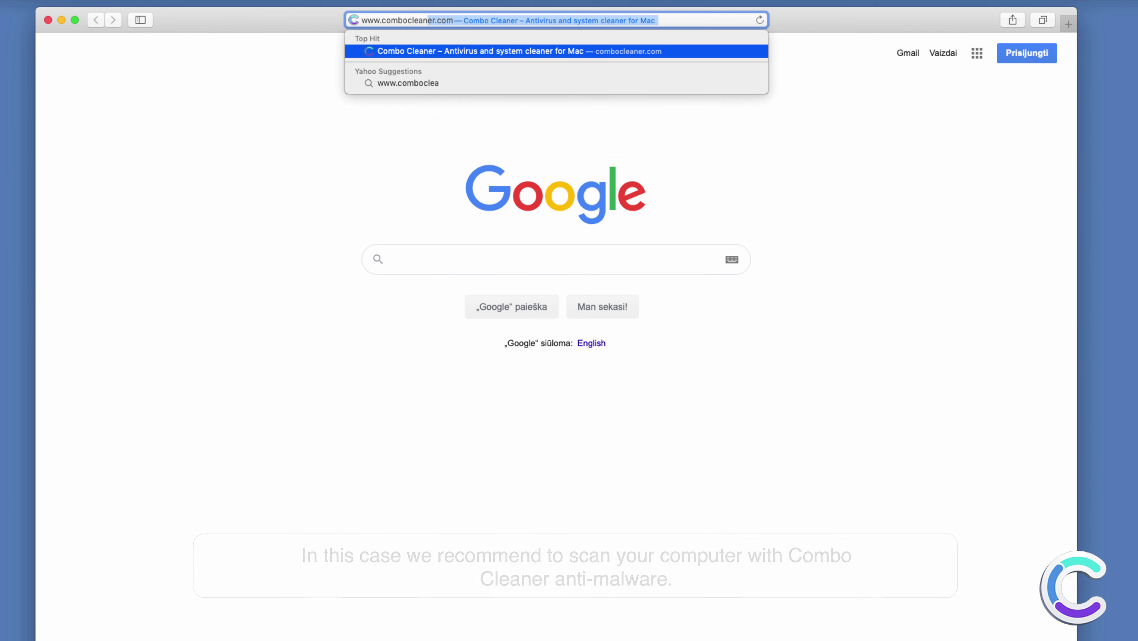
pyautogui.write('er.com')
pyautogui.press('Return')
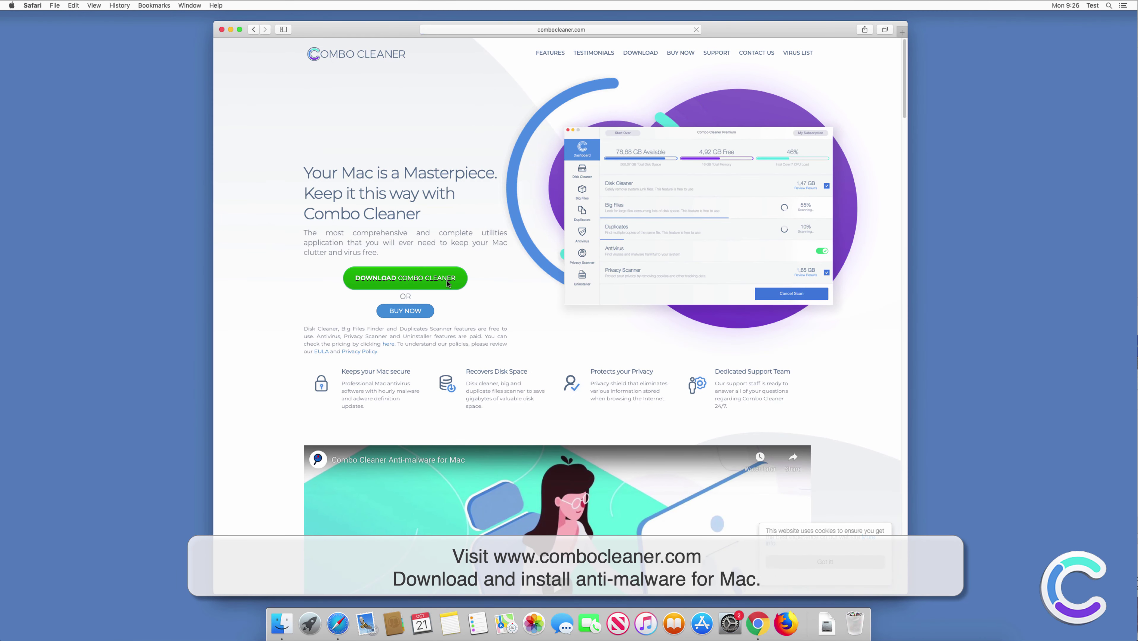
pyautogui.click(400, 374)
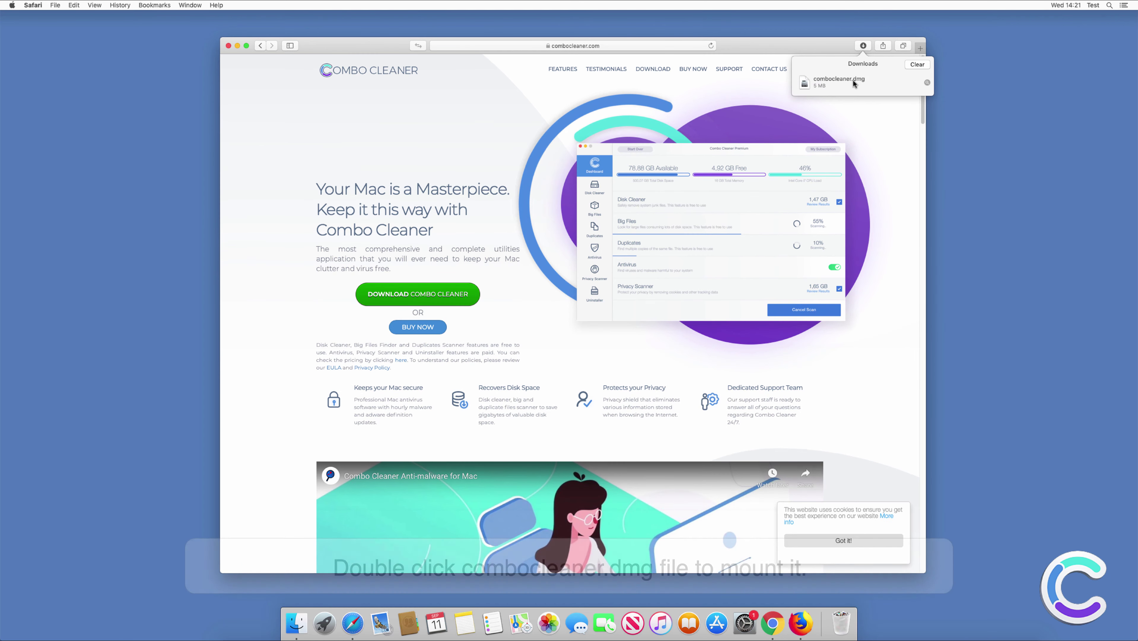
# Mount combocleaner.dmg, copy Combo Cleaner to Applications, and close the installer and Safari windows
pyautogui.click(853, 82)
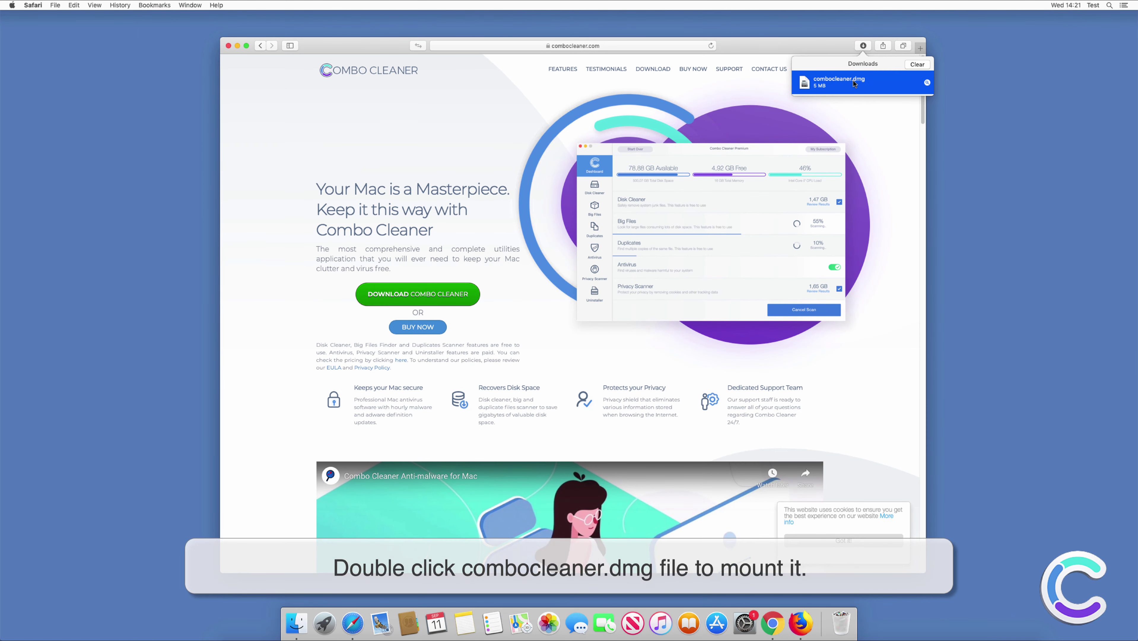
pyautogui.doubleClick(855, 83)
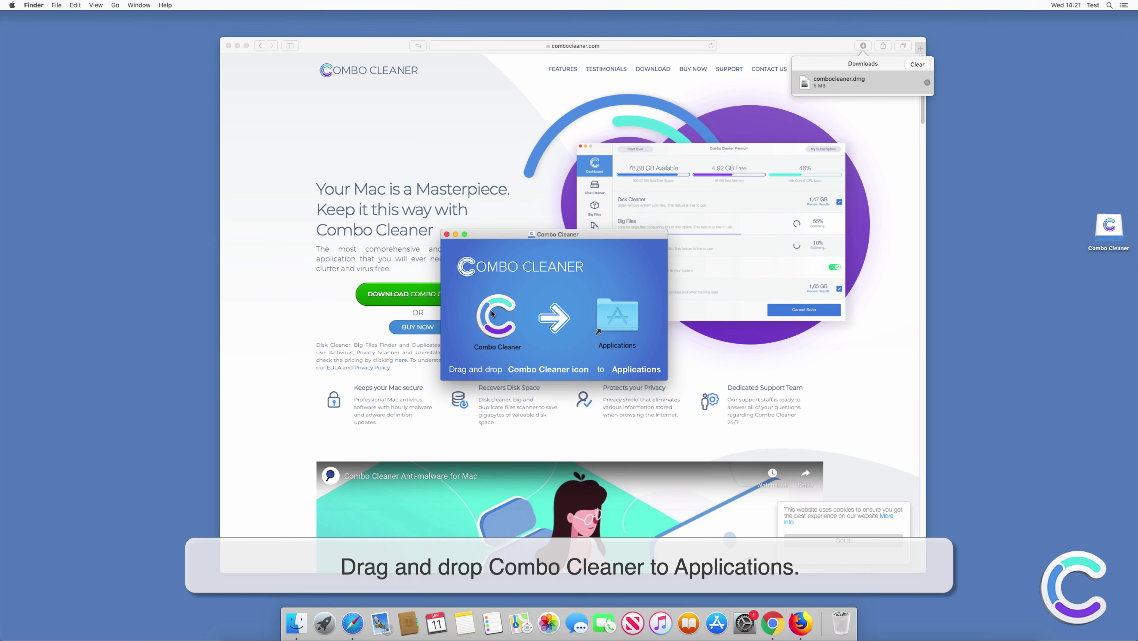
pyautogui.moveTo(491, 314); pyautogui.dragTo(611, 307)
pyautogui.press('super+w')
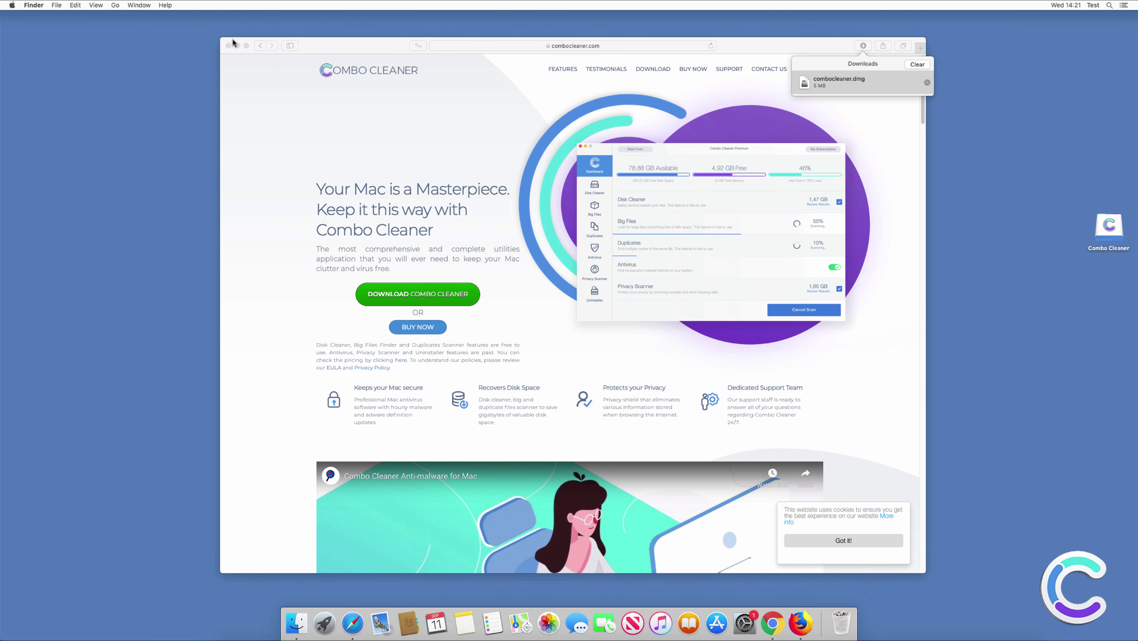
pyautogui.click(229, 45)
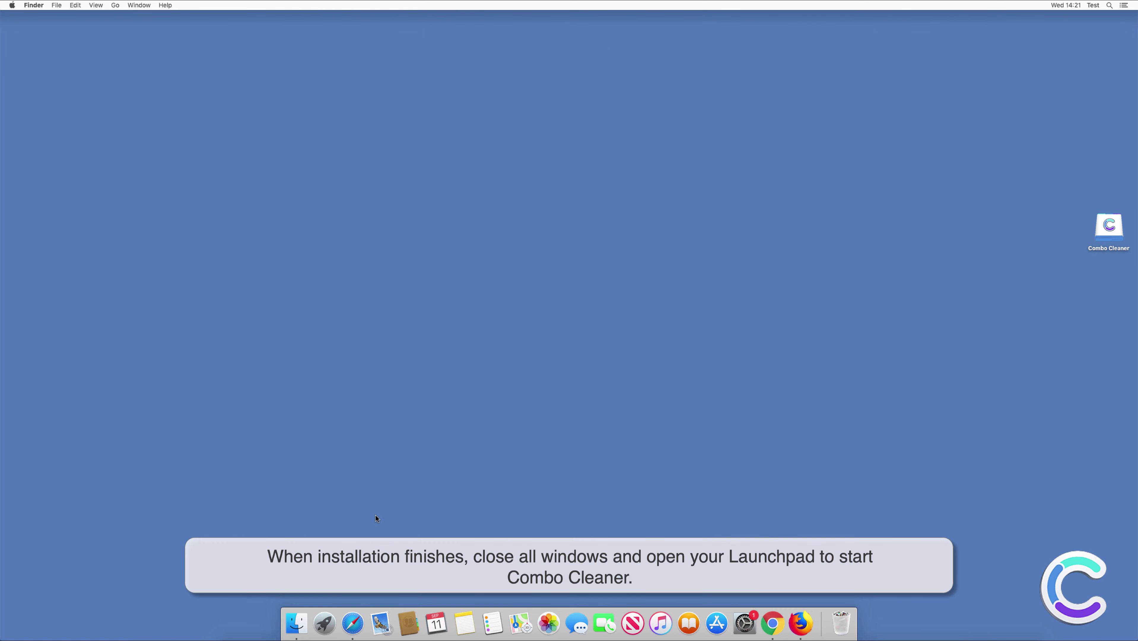
# Launch Combo Cleaner from Launchpad and approve opening the Internet-downloaded app
pyautogui.click(331, 613)
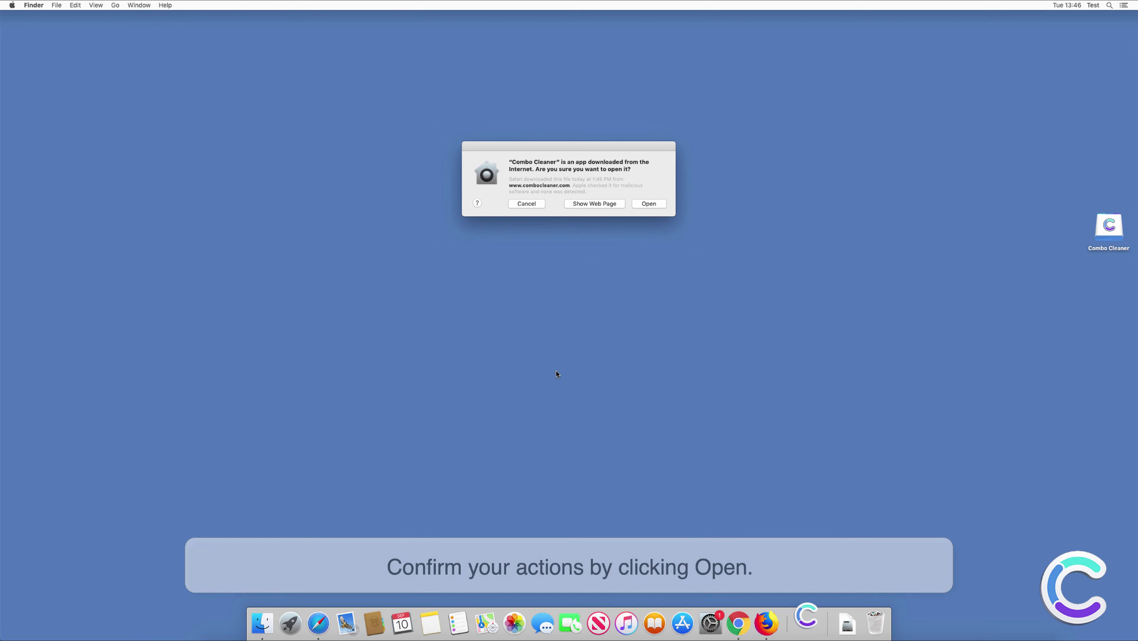
pyautogui.click(649, 203)
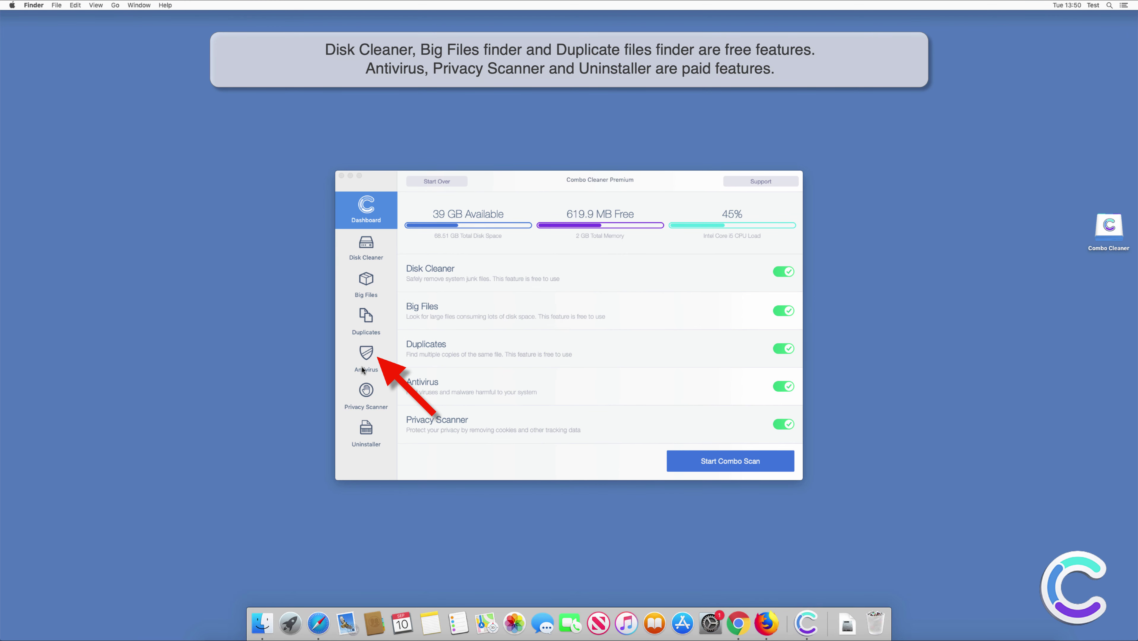
# In the Antivirus section, choose Full Scan and start scanning the Mac
pyautogui.click(368, 364)
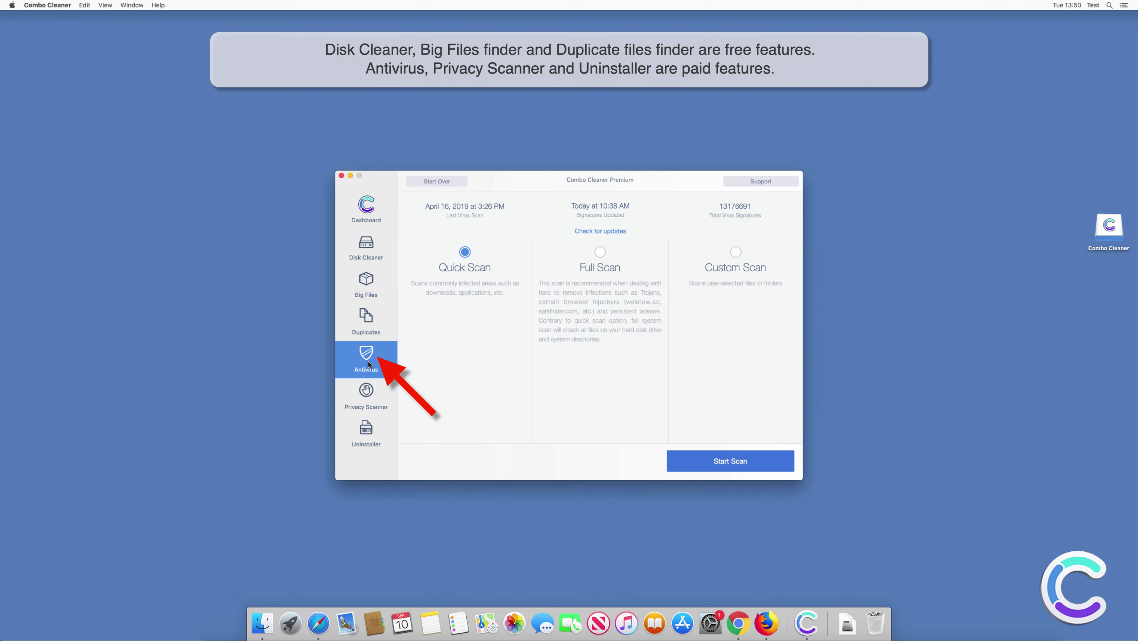
pyautogui.click(601, 252)
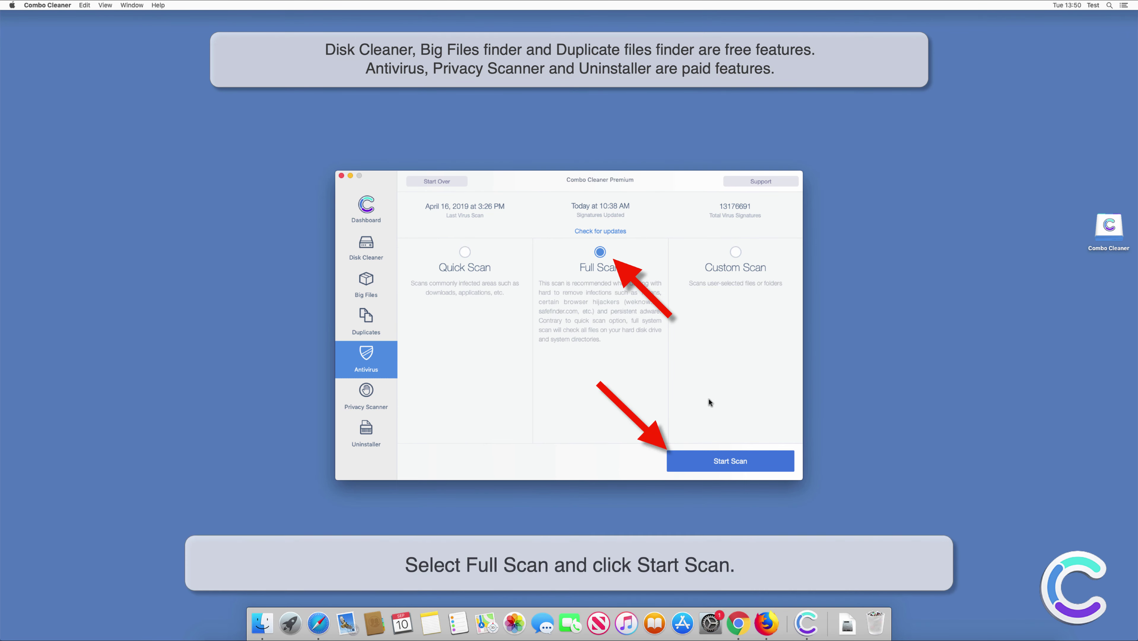
pyautogui.click(727, 462)
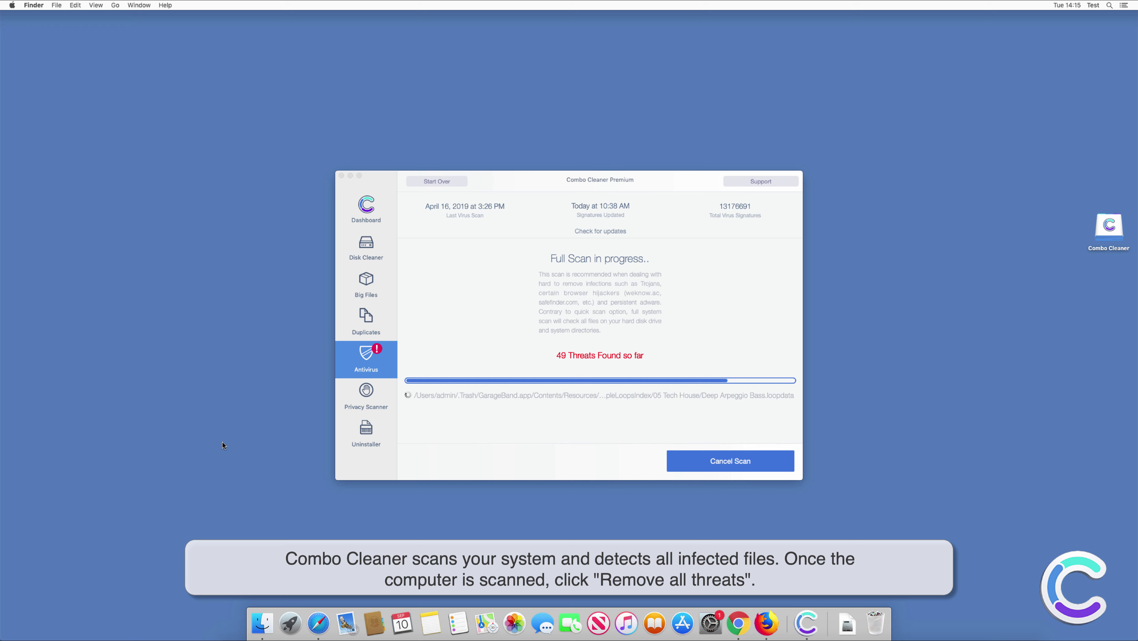
# Remove all 66 detected threats, confirming the warning and entering the administrator password
pyautogui.click(731, 336)
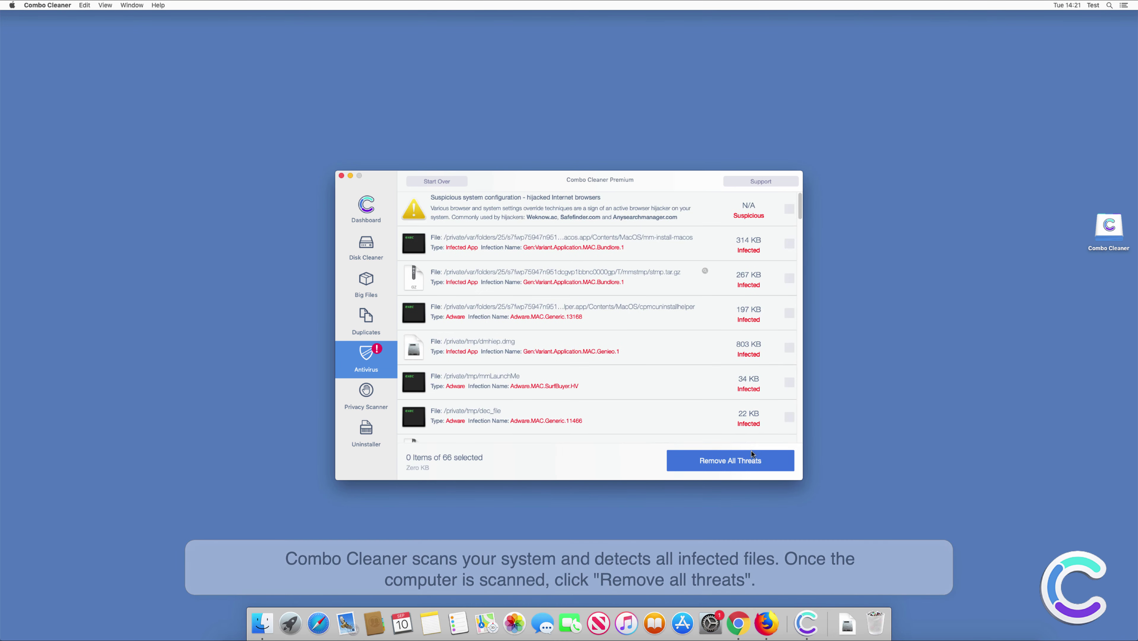
pyautogui.click(755, 465)
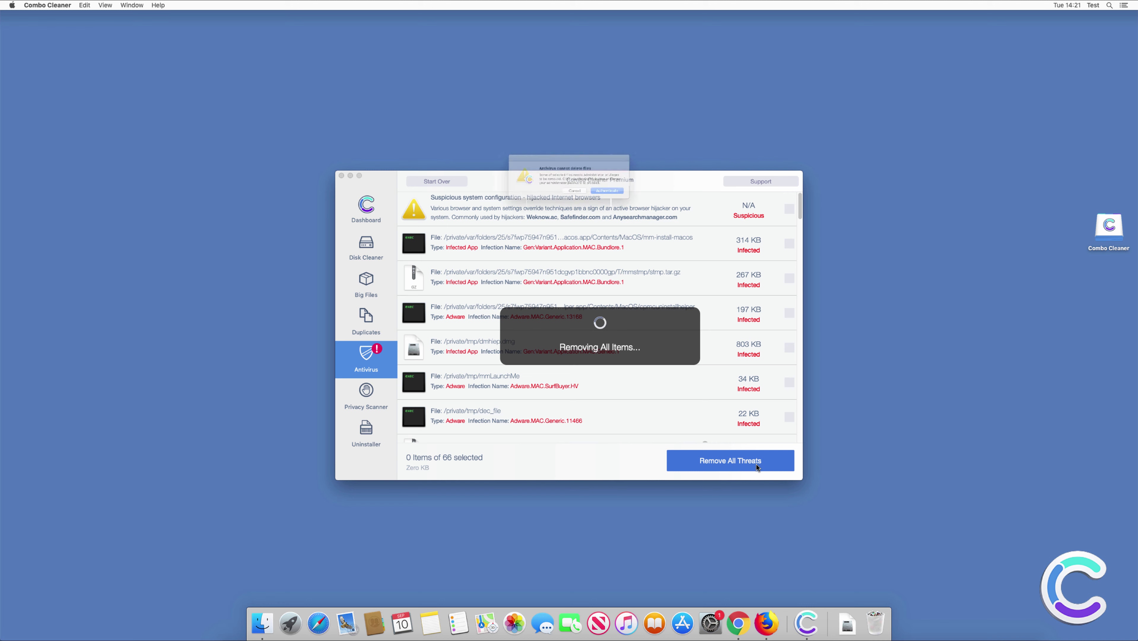
pyautogui.click(635, 198)
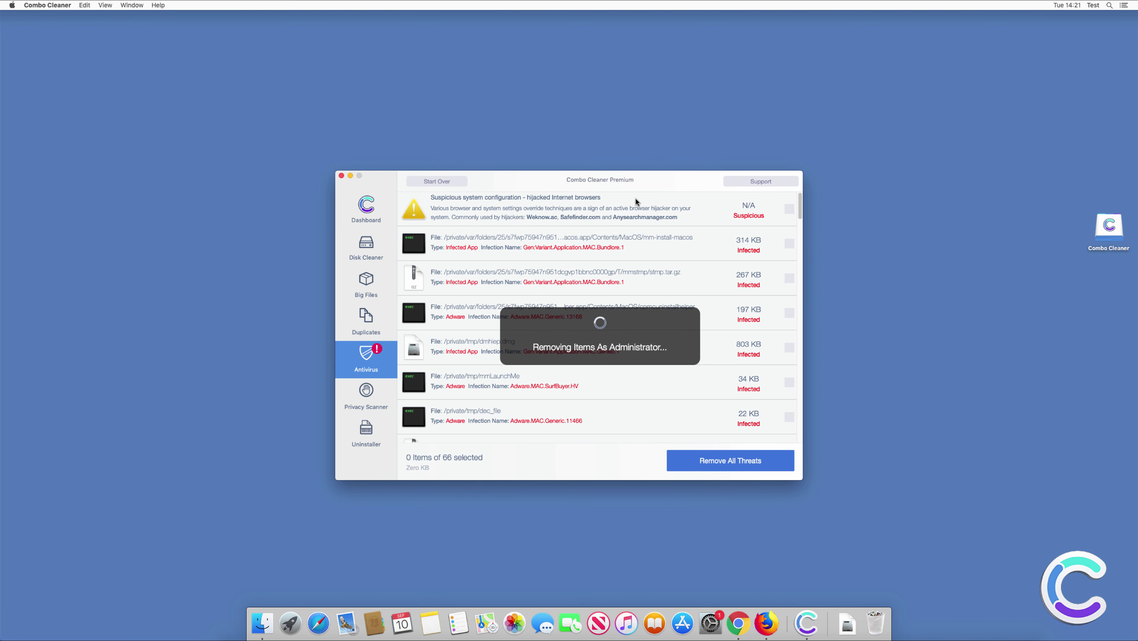
pyautogui.write('•')
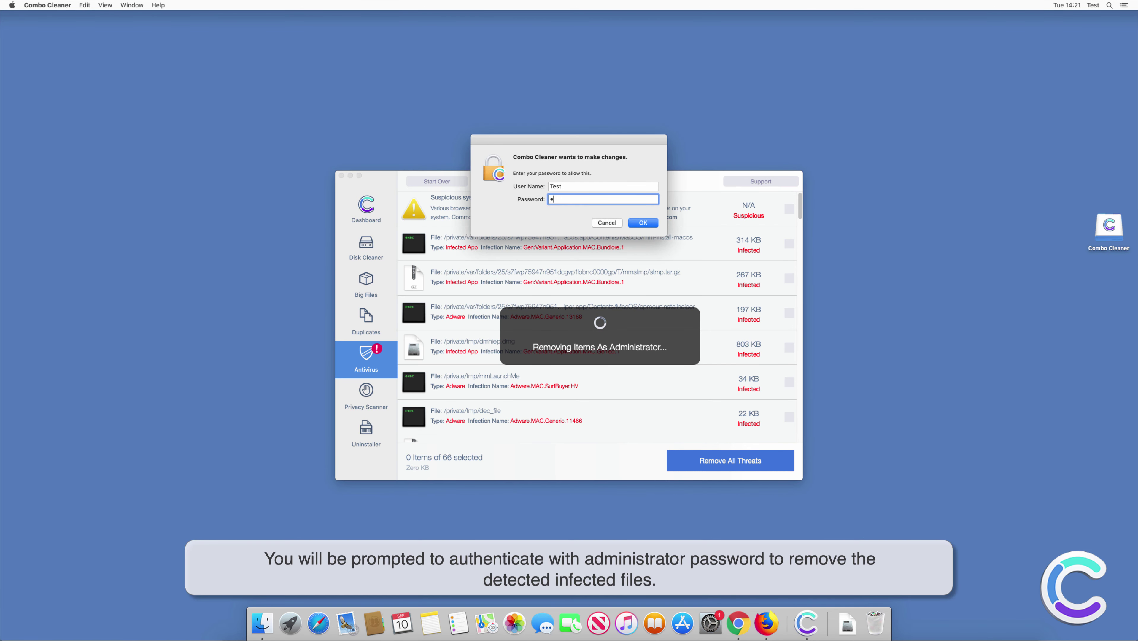
pyautogui.write('•••')
pyautogui.press('Return')
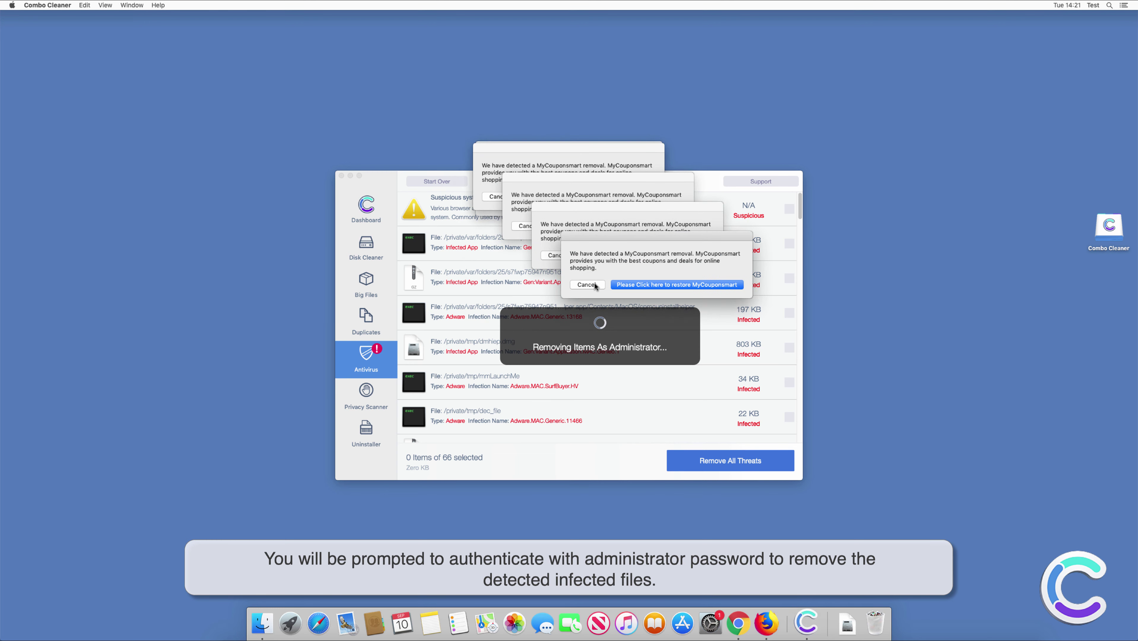
# Dismiss the MyCouponsmart alerts, authorise removing the suspicious configuration with the admin password, and restart now
pyautogui.click(557, 255)
pyautogui.click(525, 225)
pyautogui.click(584, 197)
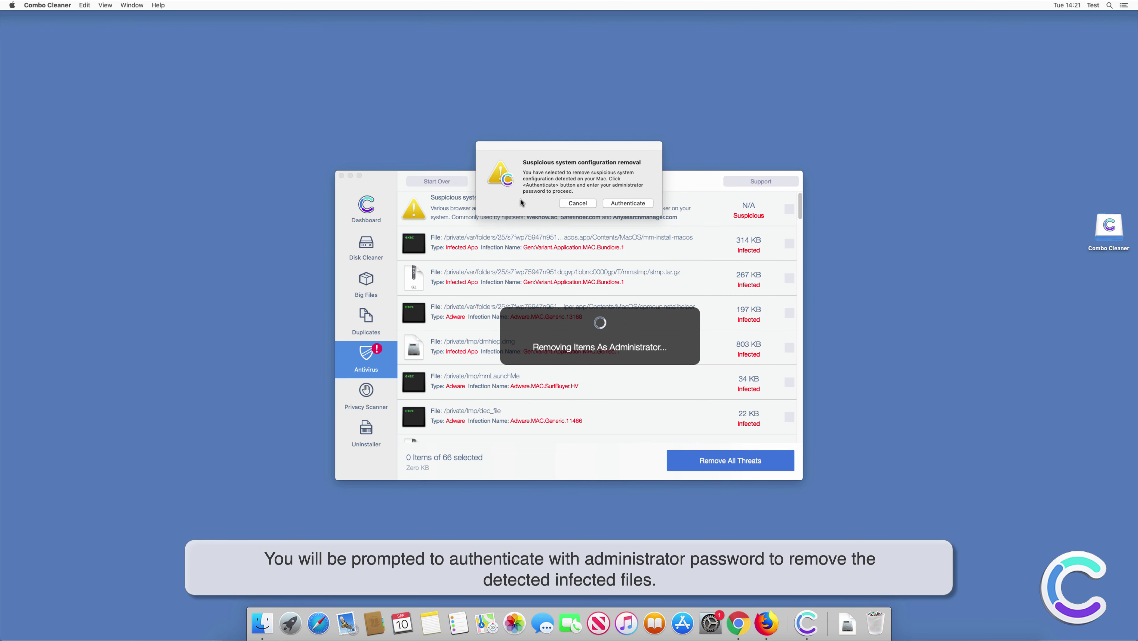
pyautogui.click(628, 206)
pyautogui.write('•••••')
pyautogui.press('Return')
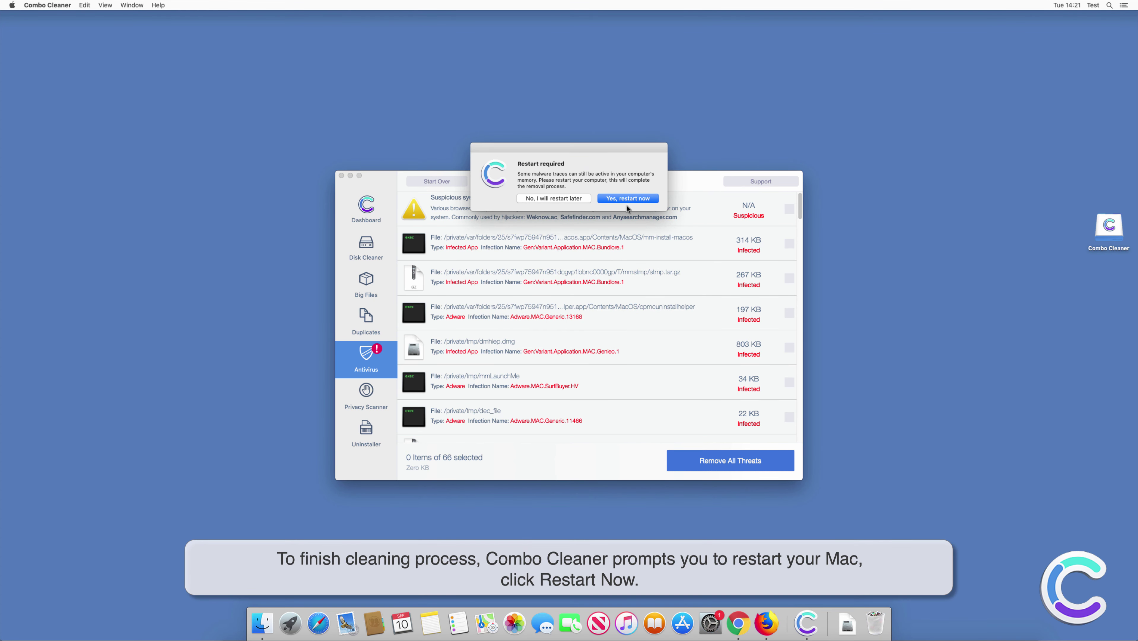
pyautogui.click(629, 199)
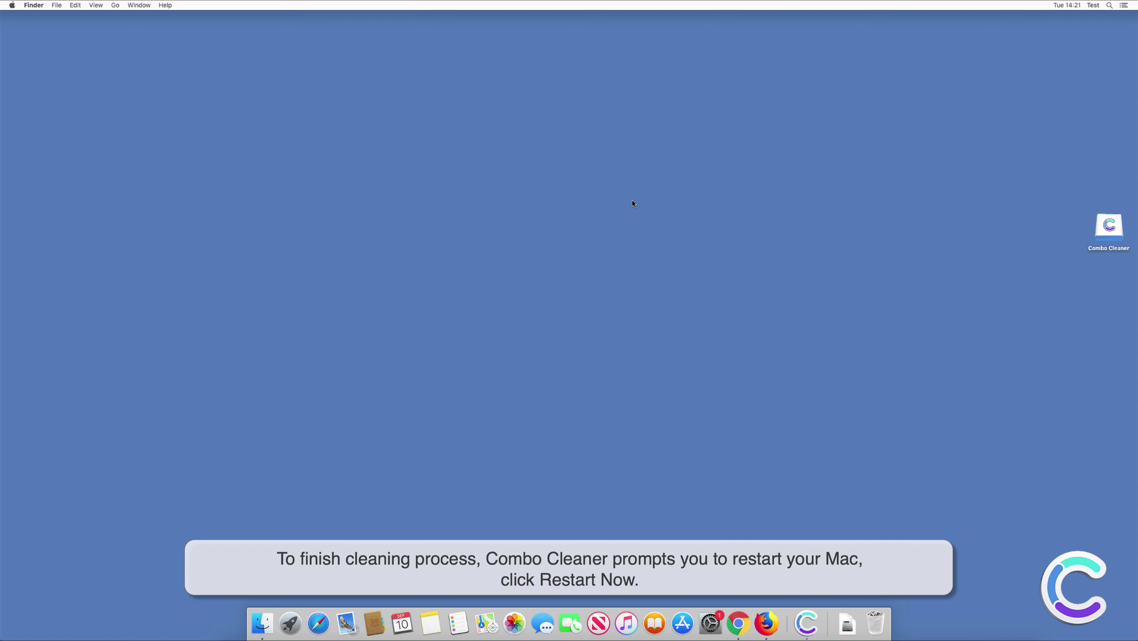